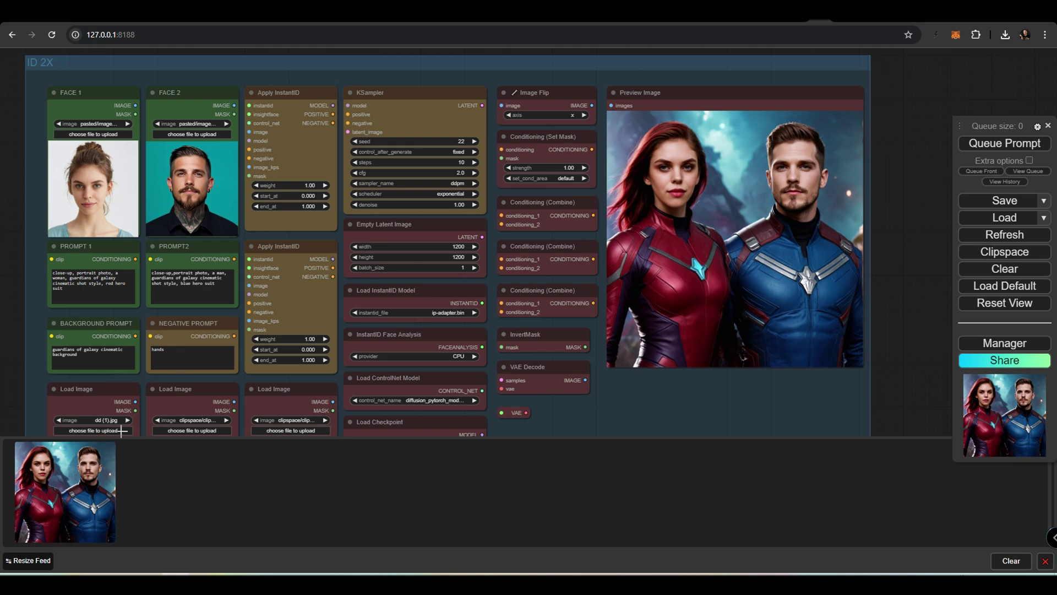
Inspect the first generated superhero portrait enlarged, then return to the workflow.
{"action": "left_click", "coordinate": [81, 486]}
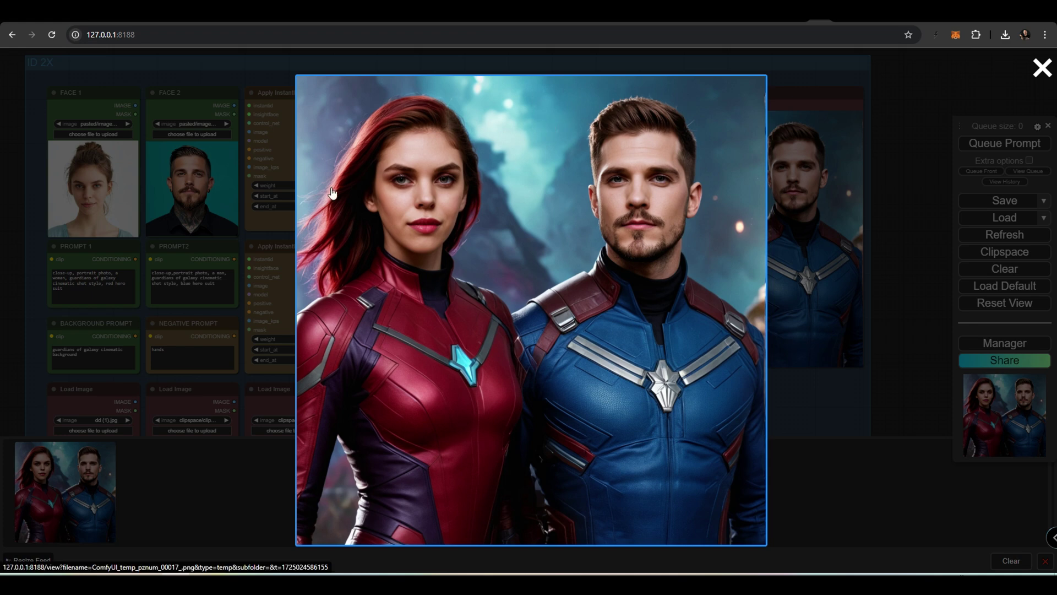
{"action": "left_click", "coordinate": [171, 278]}
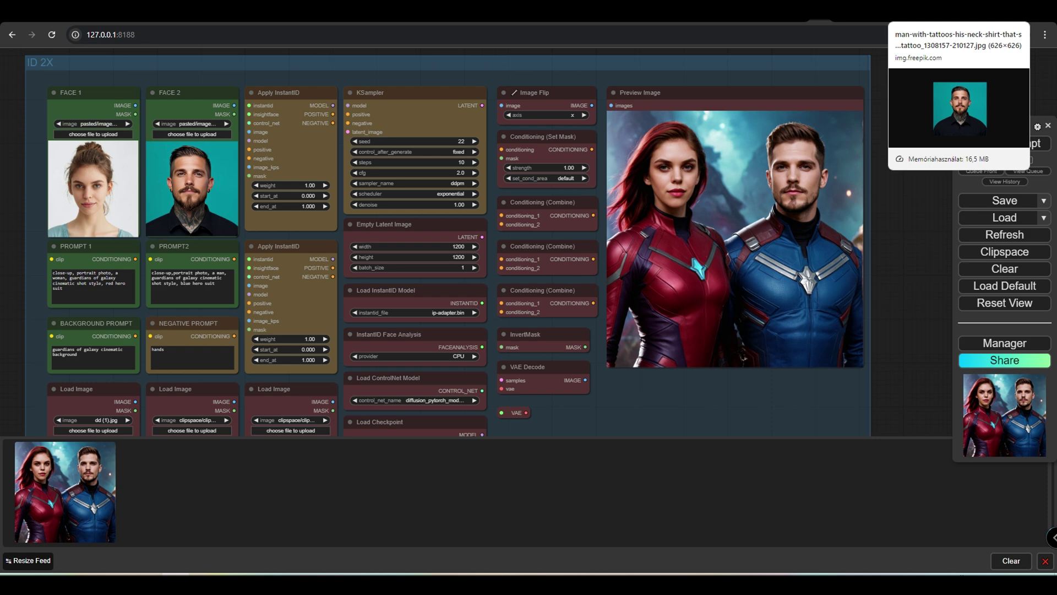
Capture the tattooed man's photo from Freepik and paste it into the FACE 2 node.
{"action": "left_click", "coordinate": [906, 25]}
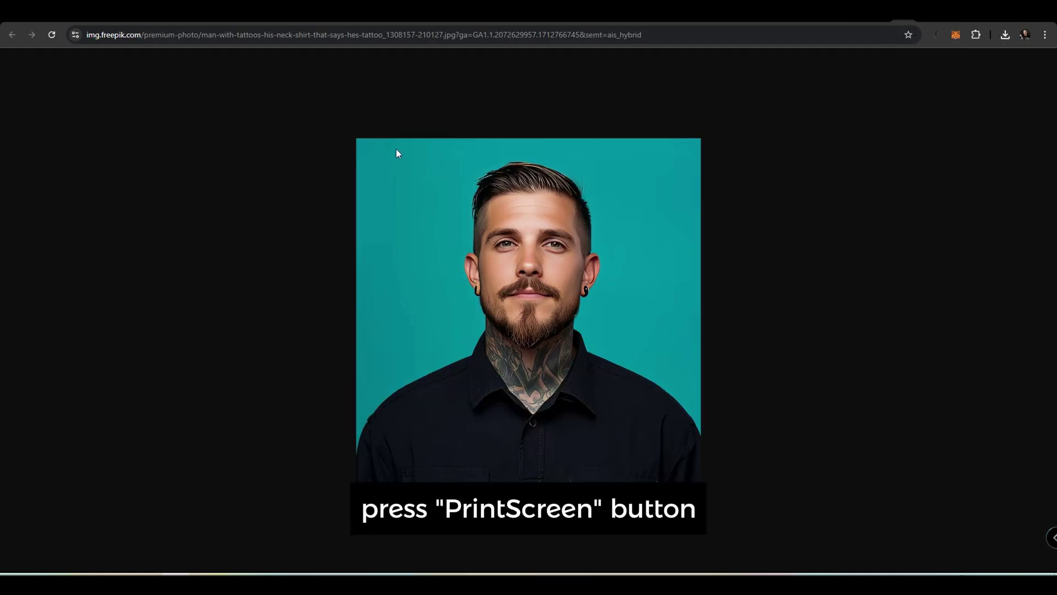
{"action": "key", "text": "Print"}
{"action": "left_click_drag", "start_coordinate": [358, 141], "coordinate": [701, 462]}
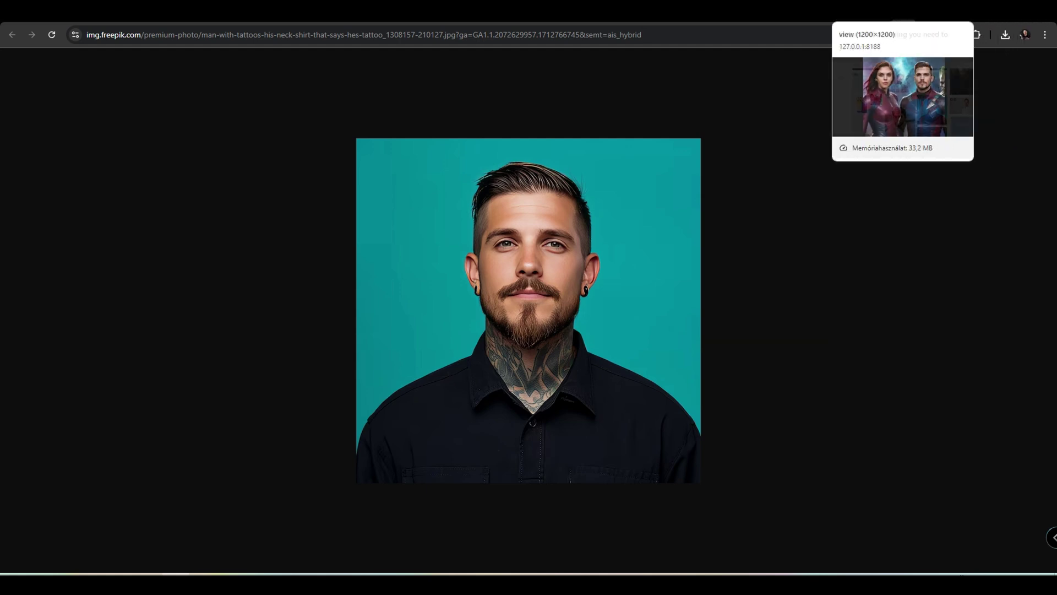
{"action": "left_click", "coordinate": [859, 25]}
{"action": "left_click", "coordinate": [175, 170]}
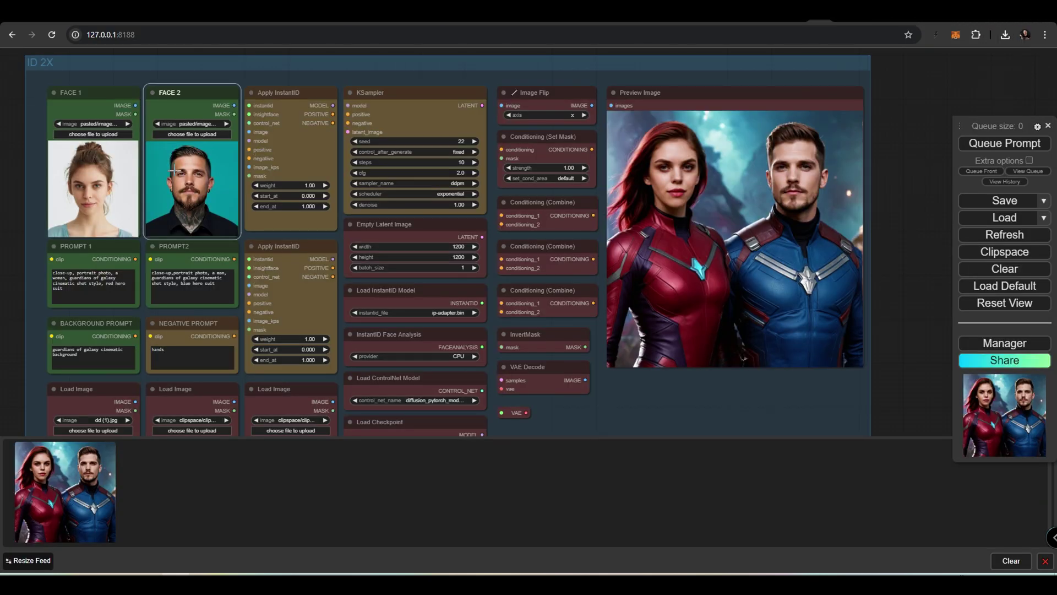
{"action": "key", "text": "ctrl+v"}
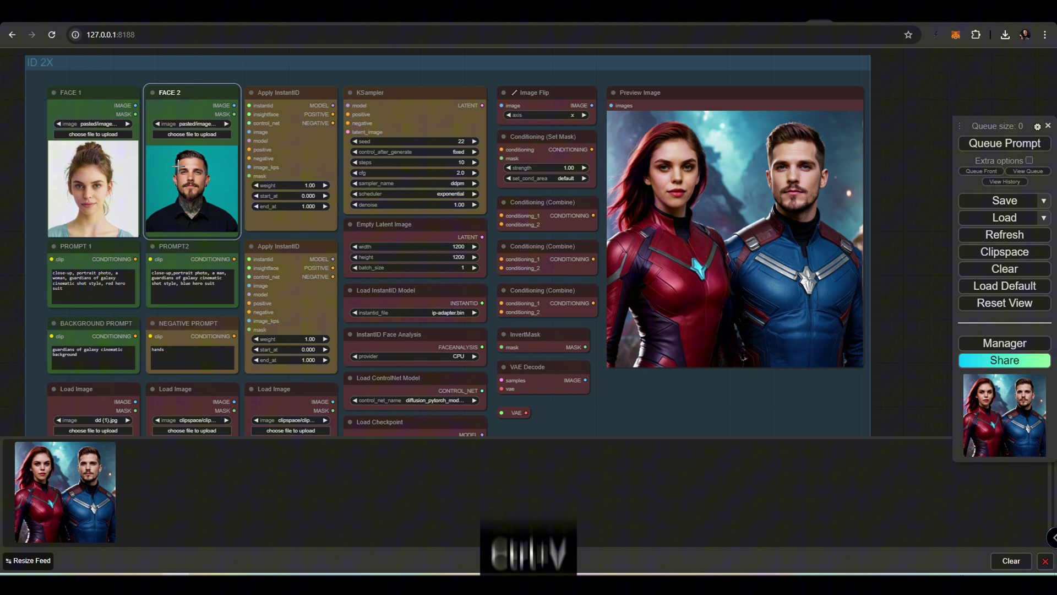
Capture the woman's portrait from the other Freepik tab for pasting.
{"action": "key", "text": "ctrl+Tab"}
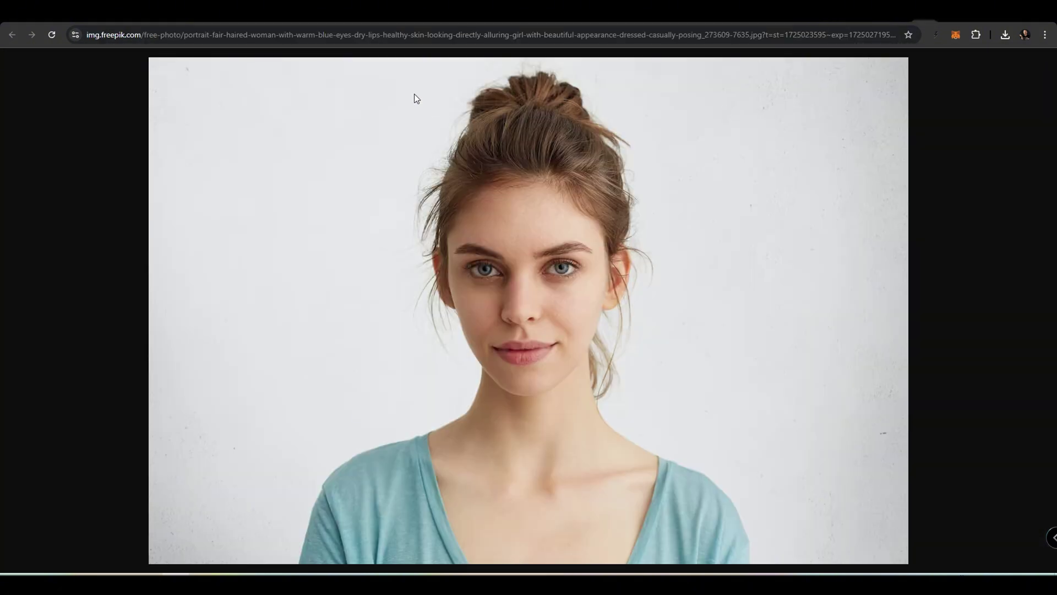
{"action": "key", "text": "Print"}
{"action": "mouse_move", "coordinate": [339, 71]}
{"action": "left_mouse_down"}
{"action": "mouse_move", "coordinate": [716, 508]}
{"action": "mouse_move", "coordinate": [729, 509]}
{"action": "left_mouse_up"}
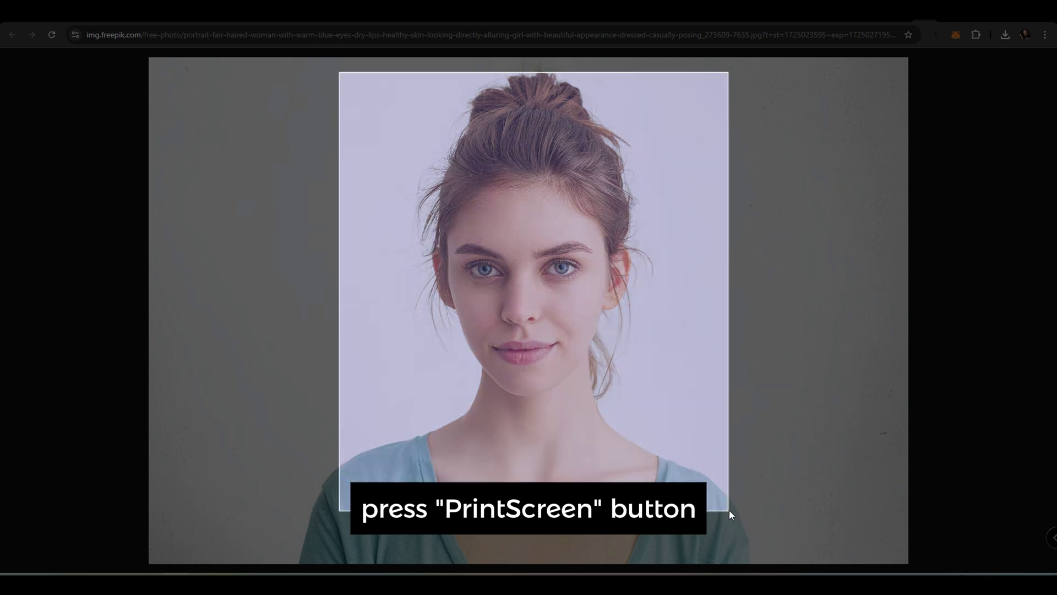
{"action": "key", "text": "ctrl+Tab"}
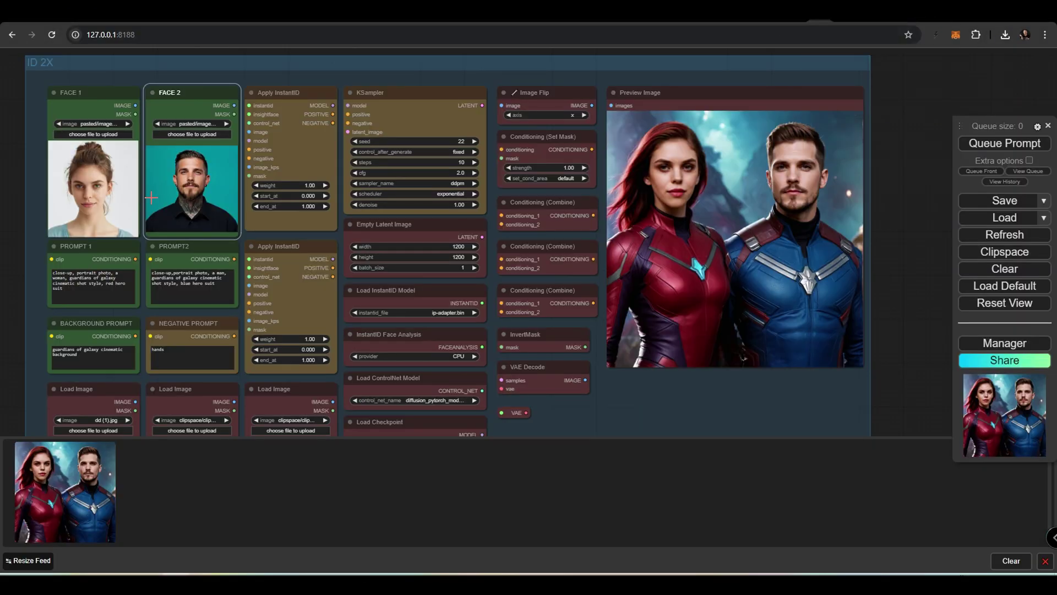
Paste the woman's portrait into FACE 1, check the woman/man prompts, and queue a new generation.
{"action": "left_click", "coordinate": [88, 186]}
{"action": "key", "text": "ctrl+v"}
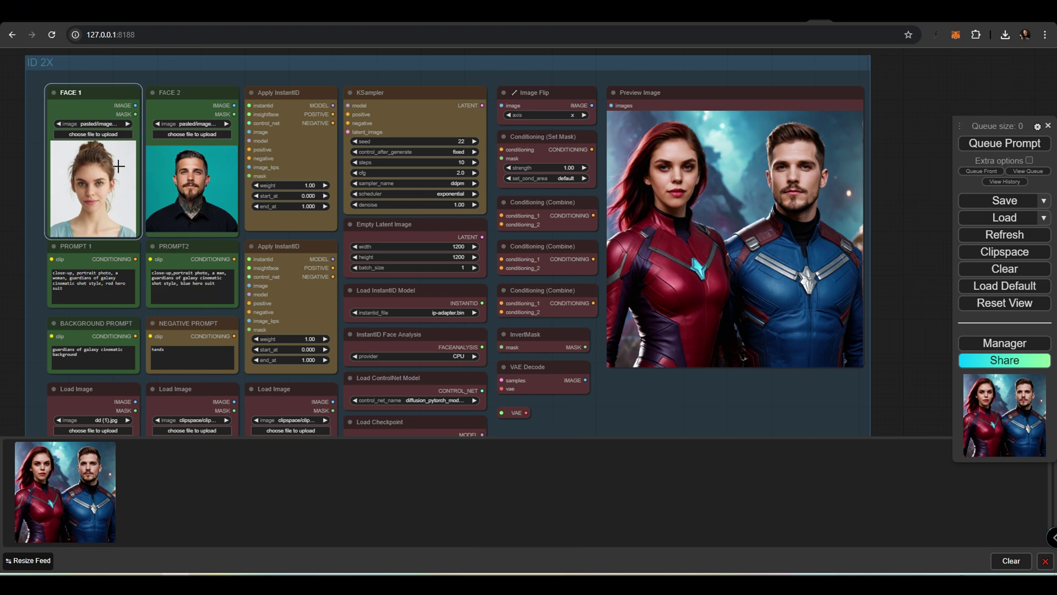
{"action": "scroll", "coordinate": [37, 274], "scroll_direction": "up", "scroll_amount": 7}
{"action": "scroll", "coordinate": [43, 270], "scroll_direction": "up", "scroll_amount": 3}
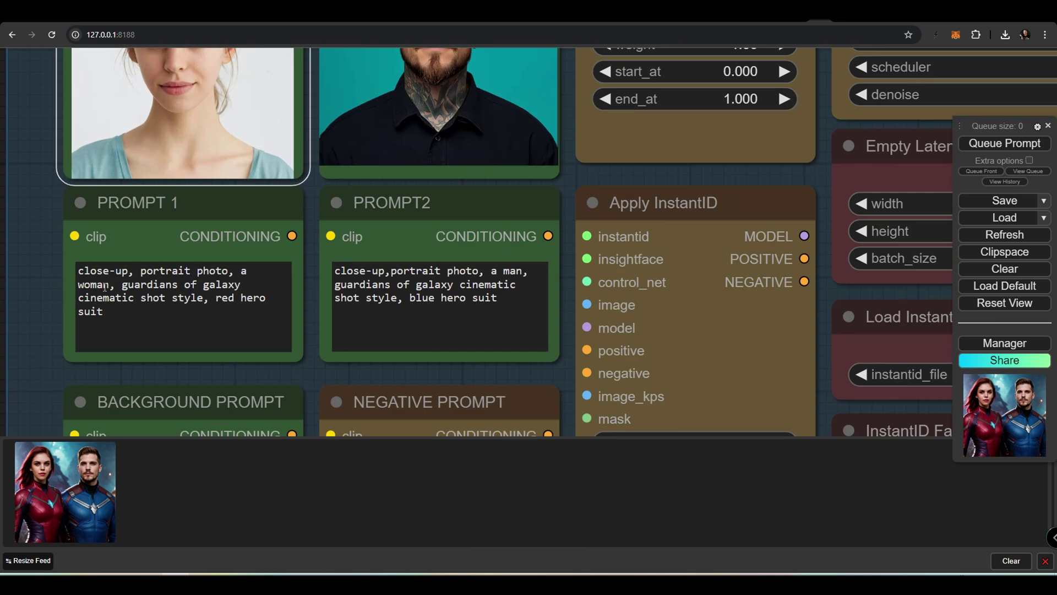
{"action": "left_click_drag", "start_coordinate": [111, 286], "coordinate": [77, 284]}
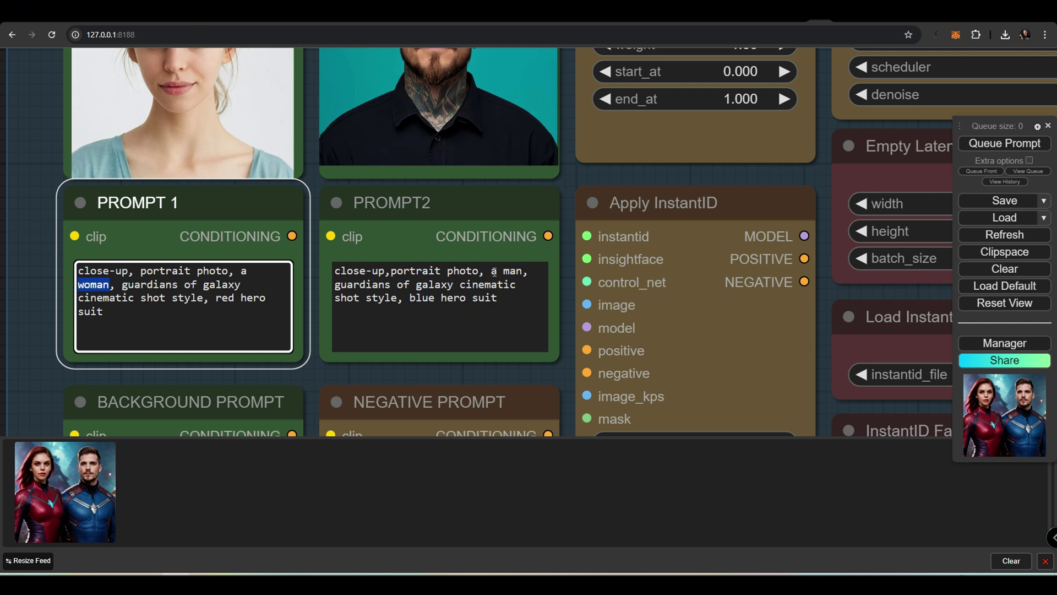
{"action": "left_click_drag", "start_coordinate": [503, 271], "coordinate": [525, 274]}
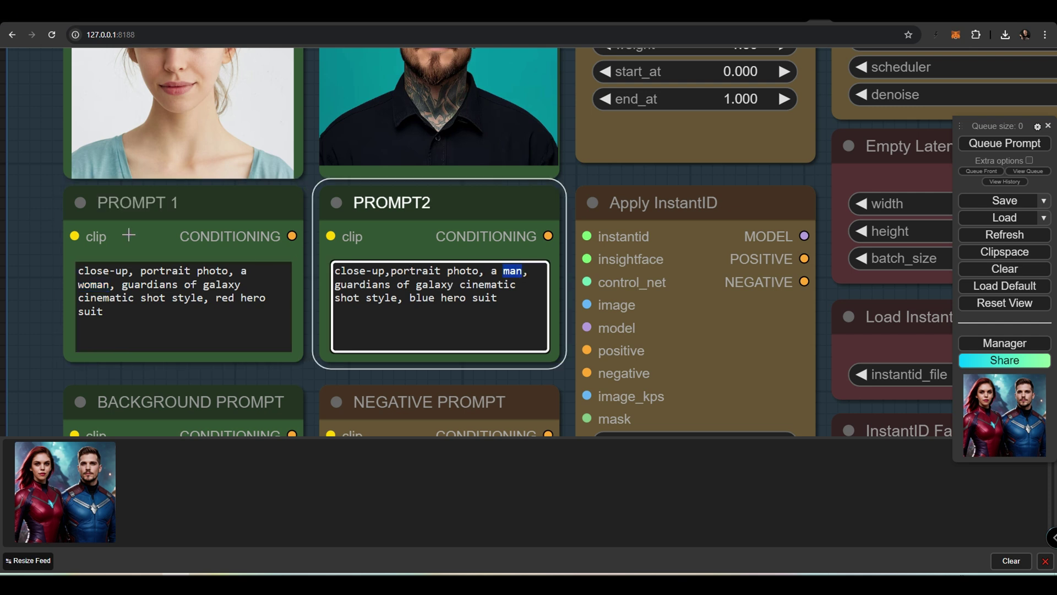
{"action": "left_click_drag", "start_coordinate": [56, 372], "coordinate": [71, 238]}
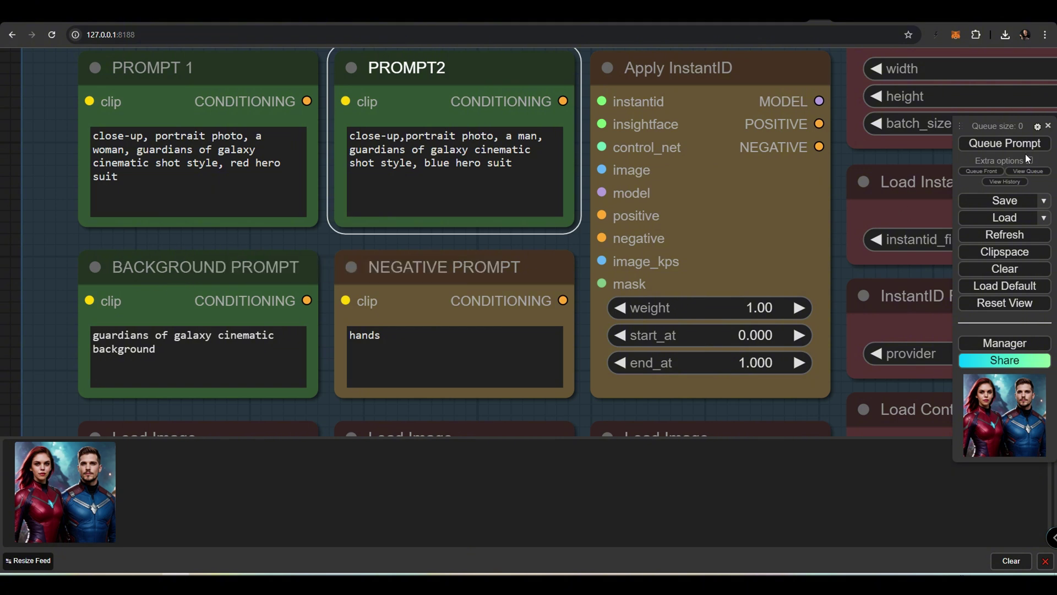
{"action": "left_click", "coordinate": [1001, 146]}
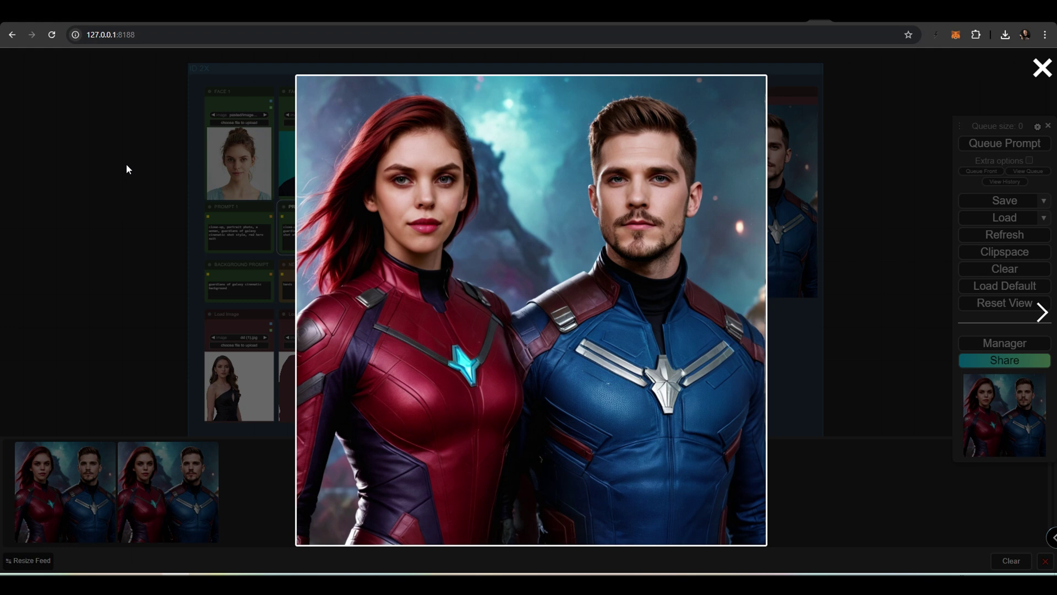
Insert 'blond' before 'woman' in PROMPT 1 and before 'man' in PROMPT2, then view the blond pair result full size.
{"action": "left_click", "coordinate": [126, 165]}
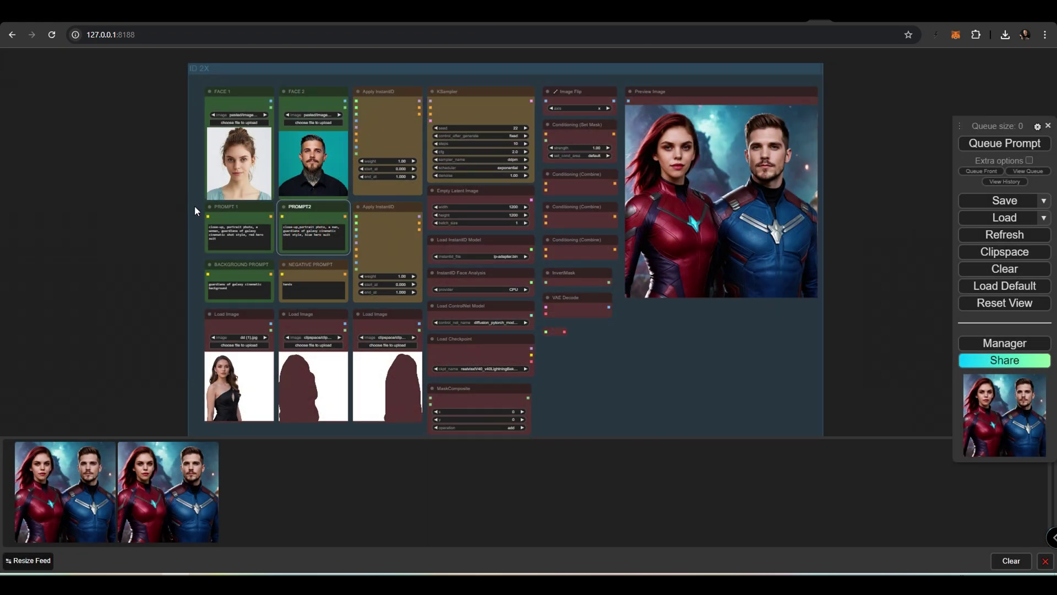
{"action": "scroll", "coordinate": [195, 208], "scroll_direction": "up", "scroll_amount": 4}
{"action": "scroll", "coordinate": [200, 224], "scroll_direction": "up", "scroll_amount": 7}
{"action": "scroll", "coordinate": [200, 231], "scroll_direction": "up", "scroll_amount": 3}
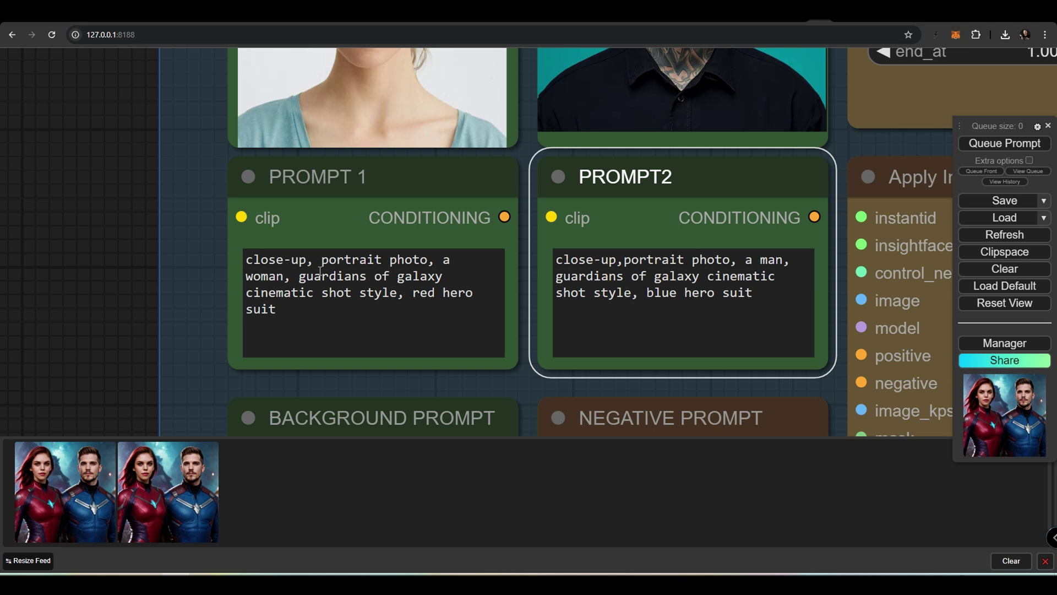
{"action": "left_click", "coordinate": [458, 260]}
{"action": "type", "text": "blo"}
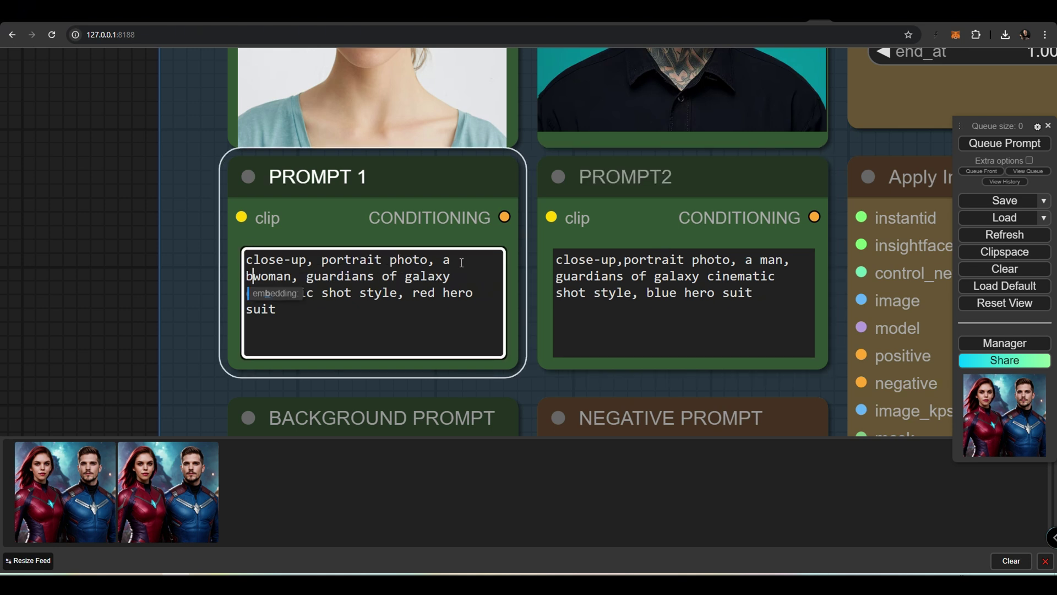
{"action": "type", "text": "nd"}
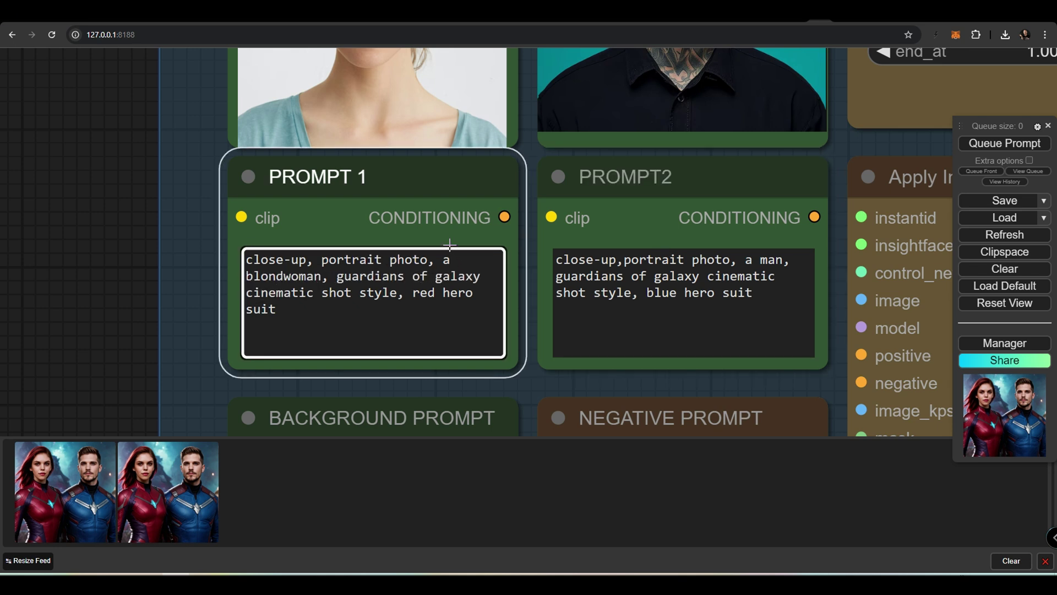
{"action": "left_click", "coordinate": [760, 259]}
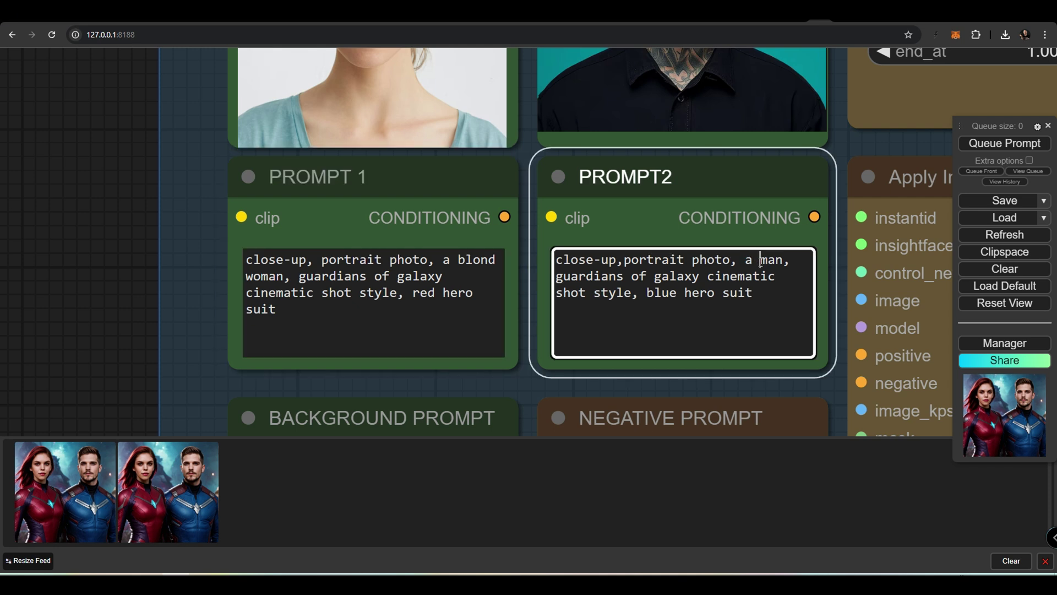
{"action": "type", "text": "blond"}
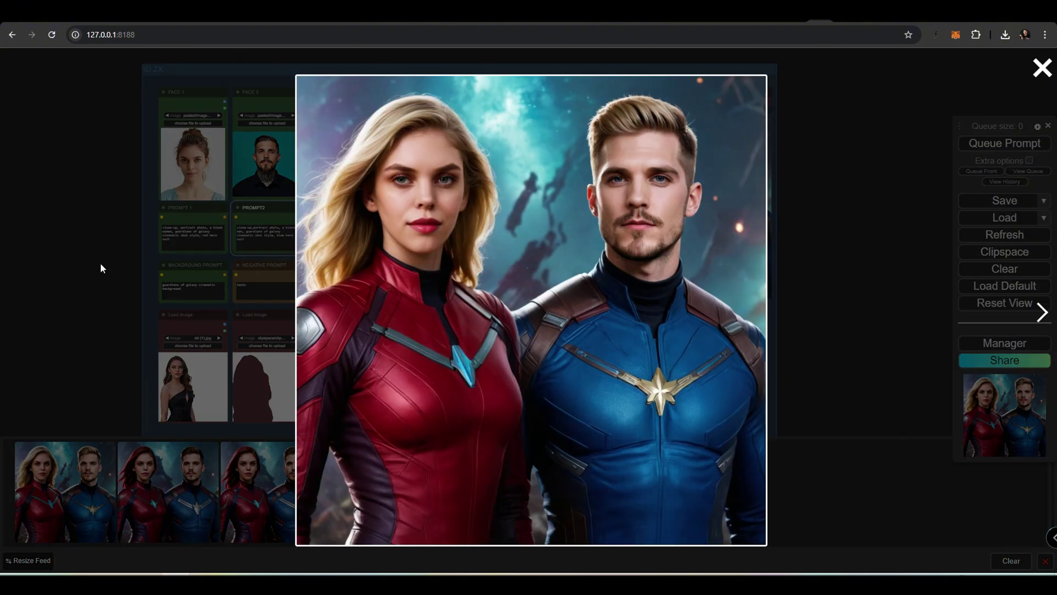
{"action": "left_click", "coordinate": [466, 231]}
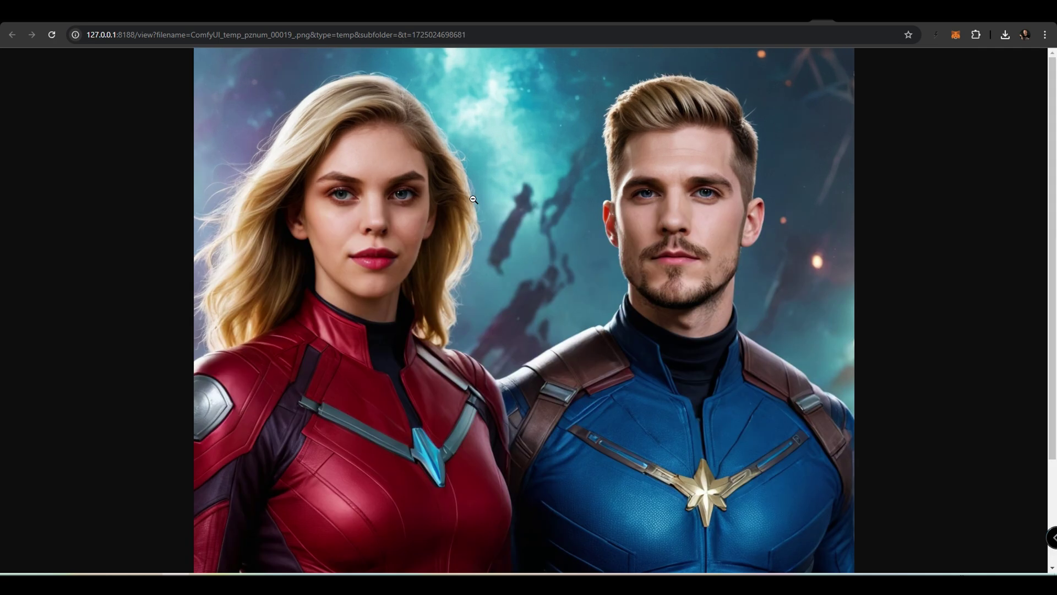
{"action": "scroll", "coordinate": [474, 199], "scroll_direction": "down", "scroll_amount": 2}
{"action": "scroll", "coordinate": [475, 191], "scroll_direction": "up", "scroll_amount": 2}
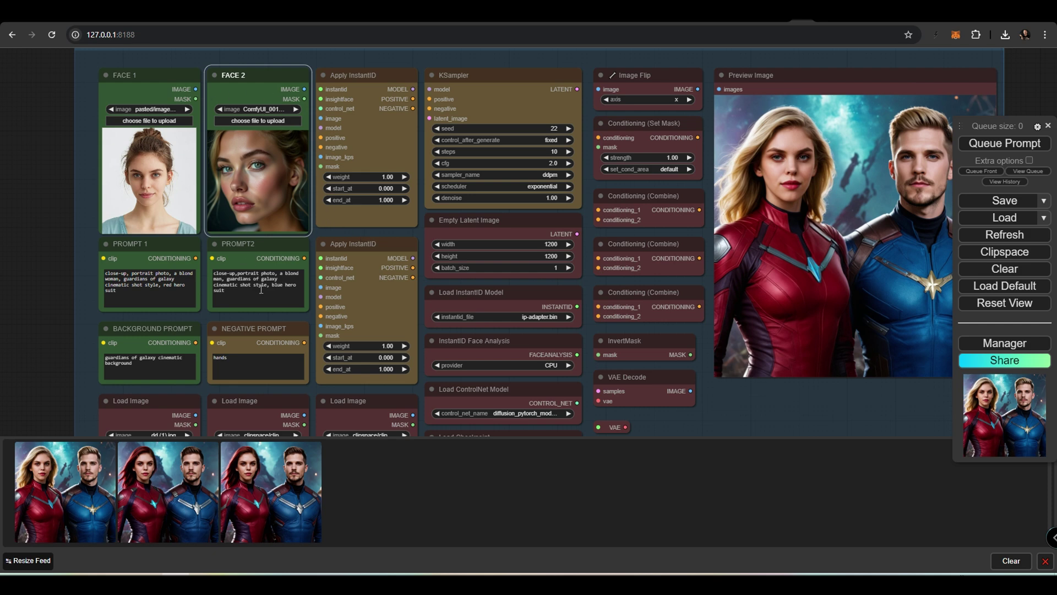
{"action": "scroll", "coordinate": [273, 247], "scroll_direction": "up", "scroll_amount": 2}
{"action": "scroll", "coordinate": [291, 261], "scroll_direction": "up", "scroll_amount": 2}
{"action": "scroll", "coordinate": [291, 262], "scroll_direction": "up", "scroll_amount": 2}
Change 'man' to 'woman' in PROMPT2 and queue a run producing two blonde women.
{"action": "left_click", "coordinate": [136, 302]}
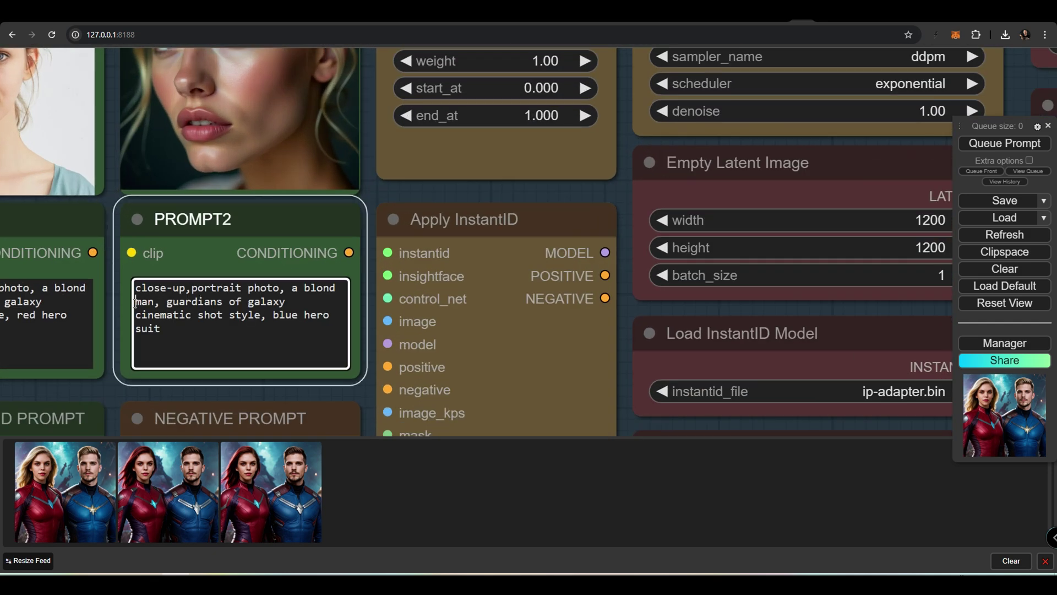
{"action": "type", "text": "wo"}
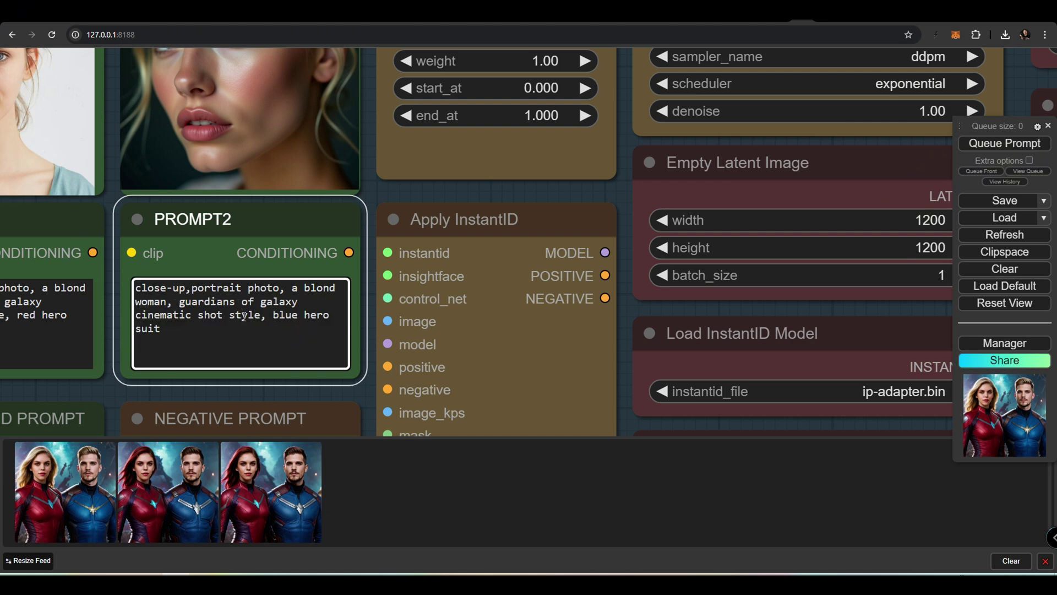
{"action": "left_click", "coordinate": [1005, 143]}
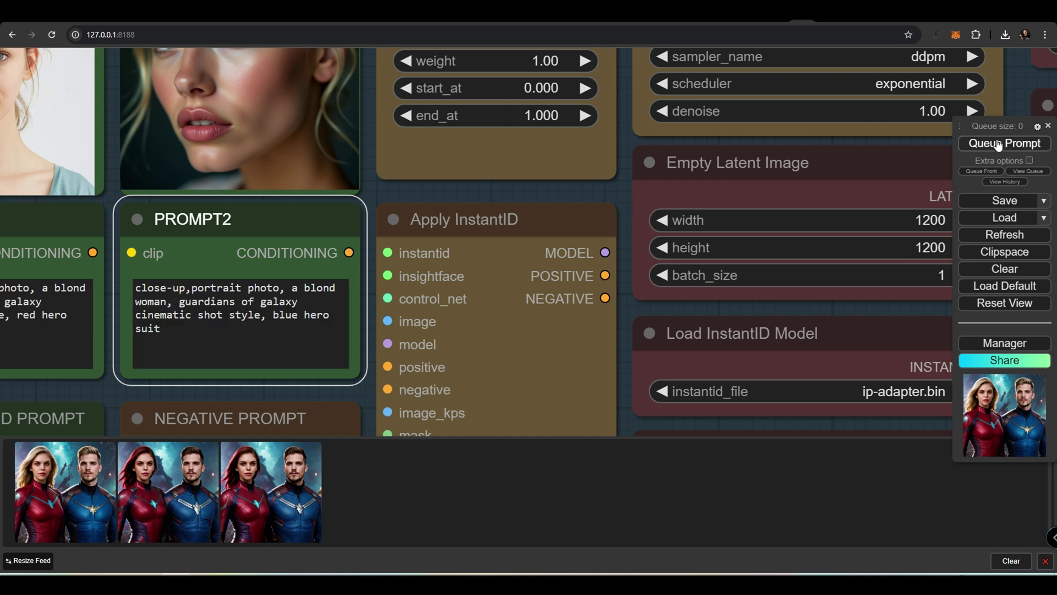
{"action": "scroll", "coordinate": [620, 179], "scroll_direction": "down", "scroll_amount": 5}
{"action": "scroll", "coordinate": [620, 178], "scroll_direction": "down", "scroll_amount": 2}
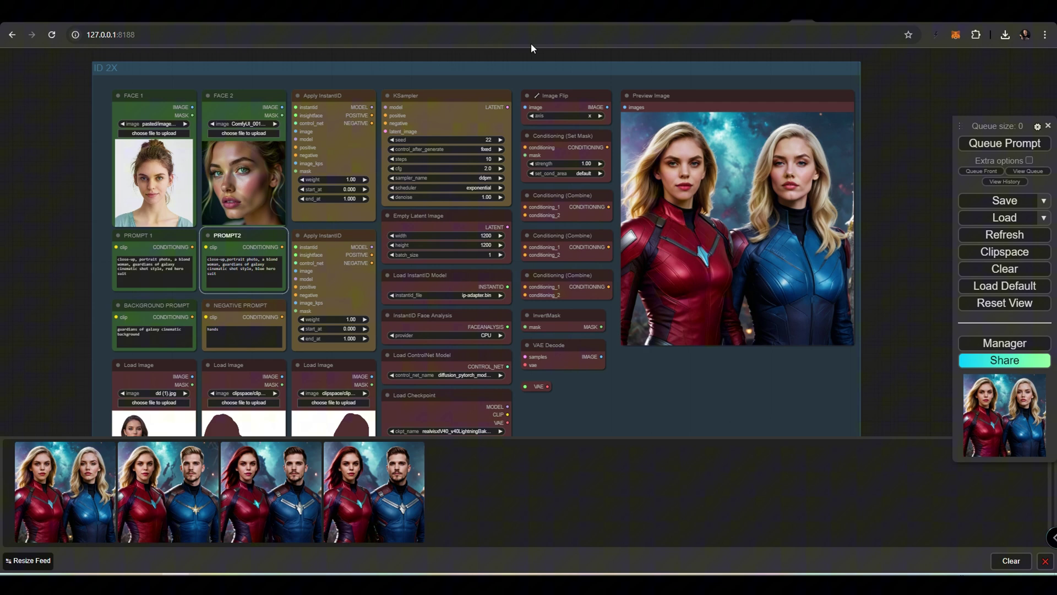
View the two-blonde-women portrait at full size on its own page, then return to the workflow.
{"action": "left_click", "coordinate": [60, 479]}
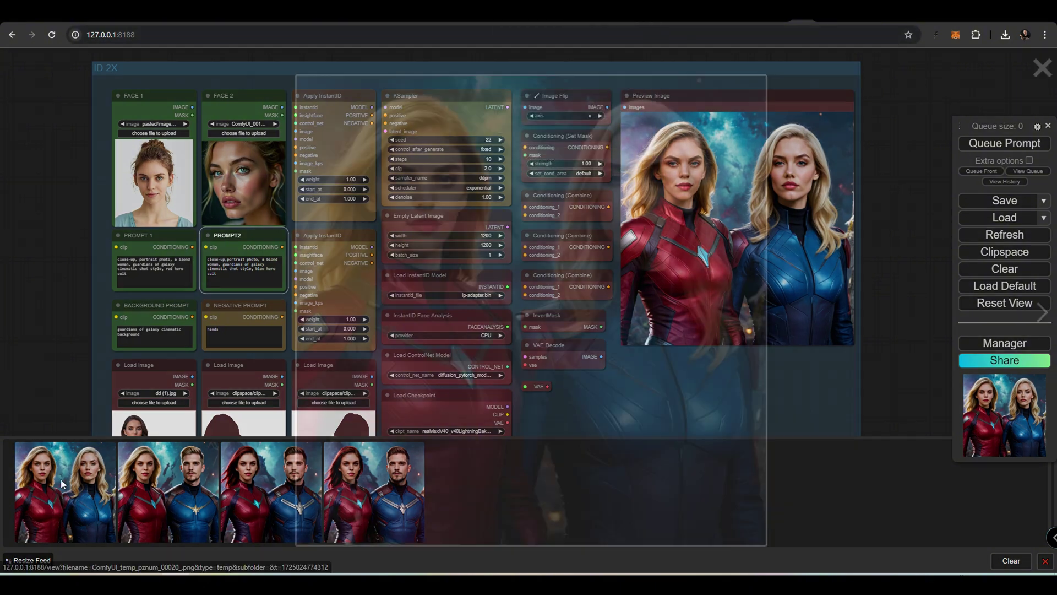
{"action": "left_click", "coordinate": [538, 199]}
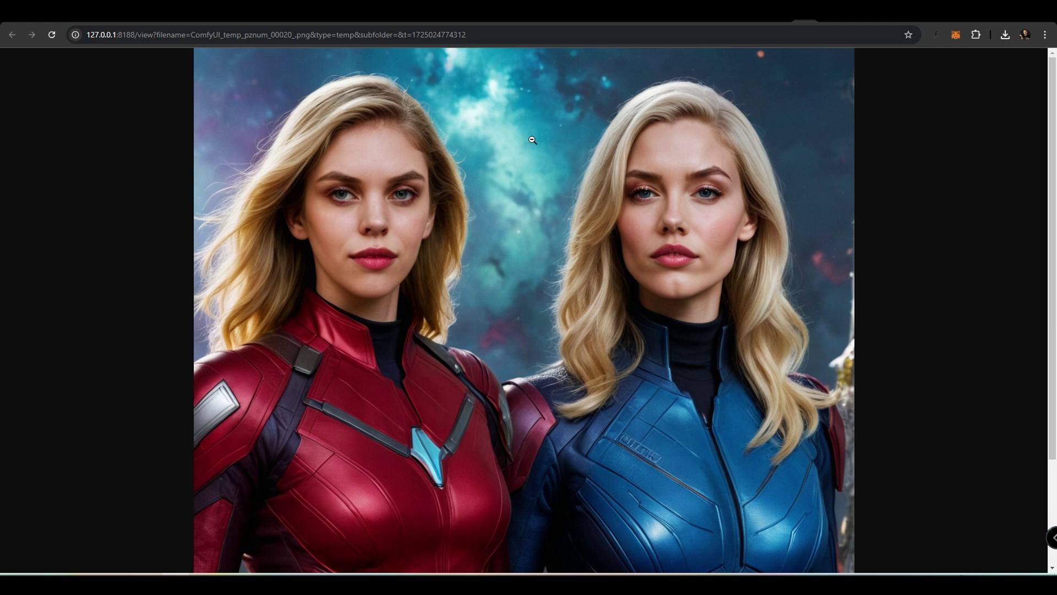
{"action": "scroll", "coordinate": [533, 140], "scroll_direction": "down", "scroll_amount": 1}
{"action": "scroll", "coordinate": [533, 139], "scroll_direction": "up", "scroll_amount": 1}
{"action": "scroll", "coordinate": [533, 139], "scroll_direction": "down", "scroll_amount": 1}
{"action": "scroll", "coordinate": [532, 139], "scroll_direction": "up", "scroll_amount": 1}
{"action": "left_click", "coordinate": [809, 23]}
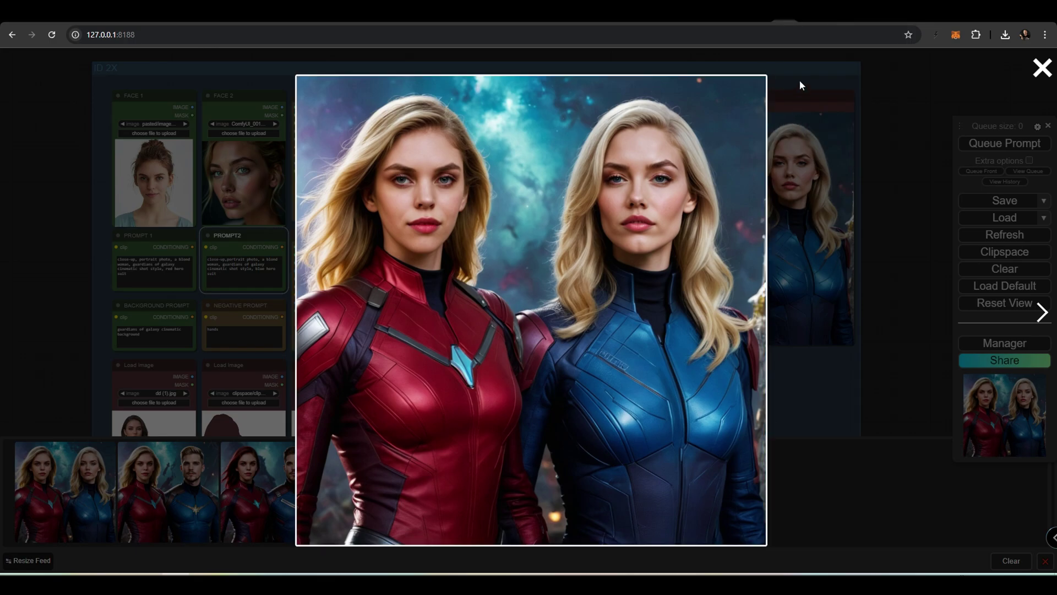